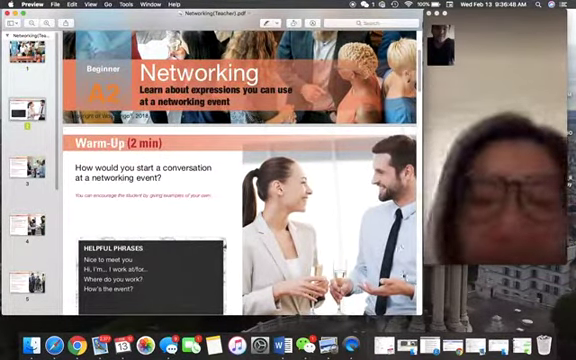
# Narrow the Networking lesson window so the full PDF page fits beside the call
pyautogui.moveTo(418, 312); pyautogui.dragTo(390, 330)
pyautogui.click(455, 260)
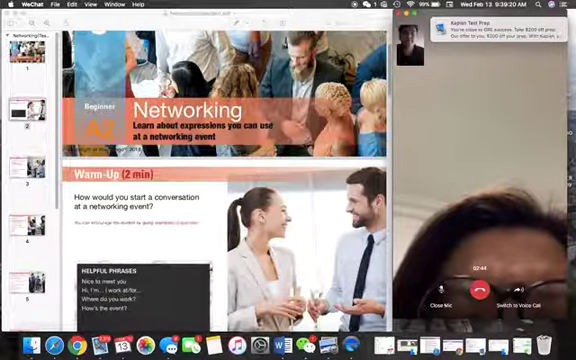
pyautogui.moveTo(480, 240)
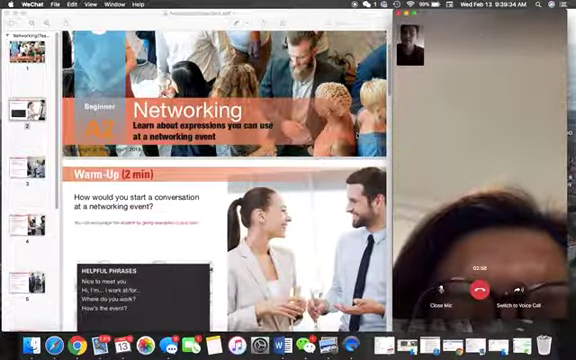
pyautogui.scroll(-3, 225, 180)
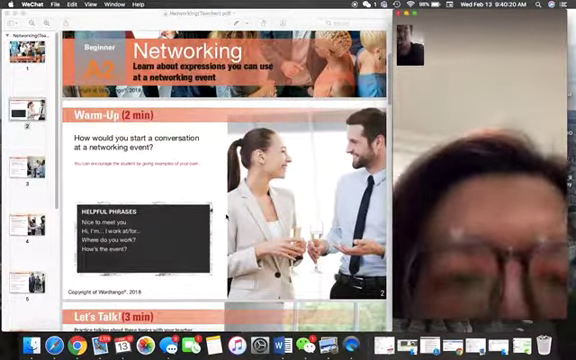
pyautogui.scroll(-5, 225, 180)
pyautogui.scroll(-5, 225, 180)
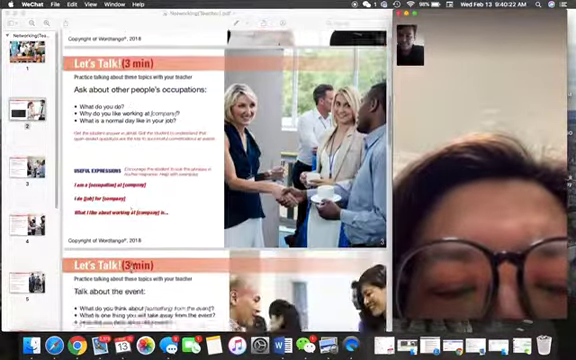
pyautogui.scroll(3, 130, 208)
pyautogui.scroll(2, 130, 208)
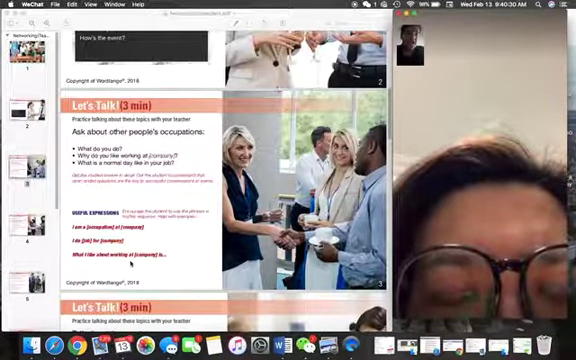
pyautogui.scroll(-3, 124, 165)
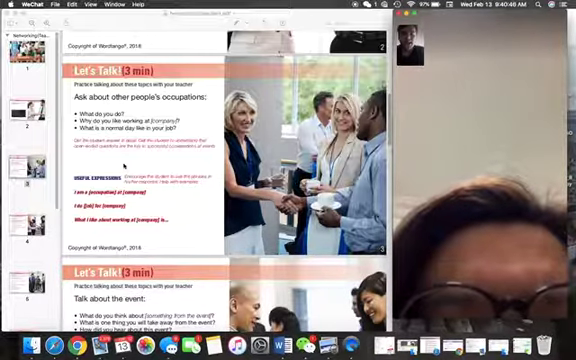
pyautogui.rightClick(352, 346)
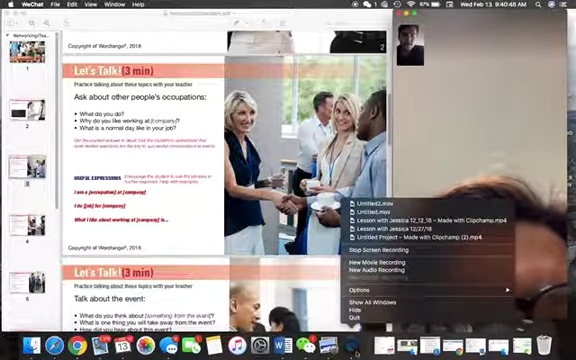
pyautogui.press('Escape')
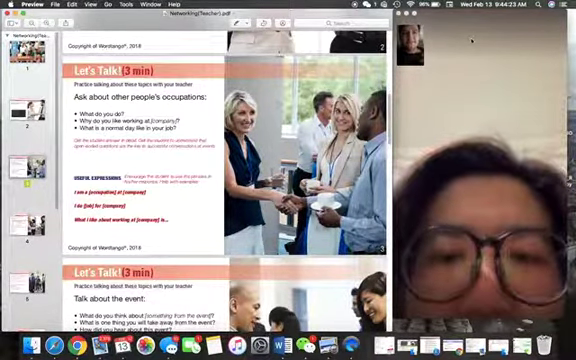
pyautogui.scroll(-3, 225, 180)
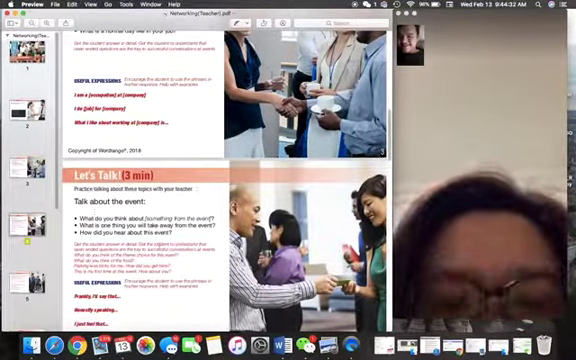
pyautogui.scroll(-2, 197, 189)
pyautogui.scroll(-2, 197, 189)
pyautogui.scroll(-2, 158, 236)
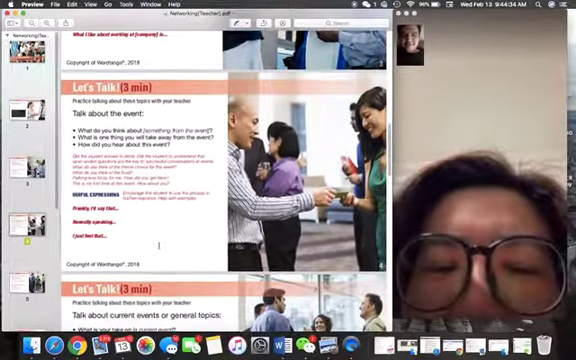
pyautogui.scroll(-2, 219, 192)
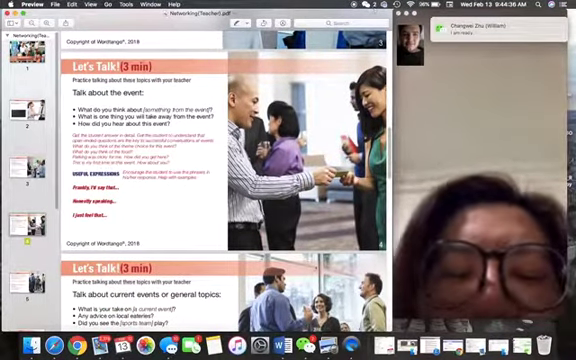
# Reply to the 'I am ready' message with 'okay give me a few minutes!', correcting typos
pyautogui.click(554, 30)
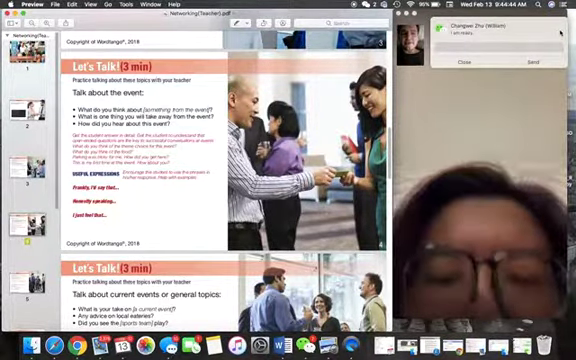
pyautogui.write('okay')
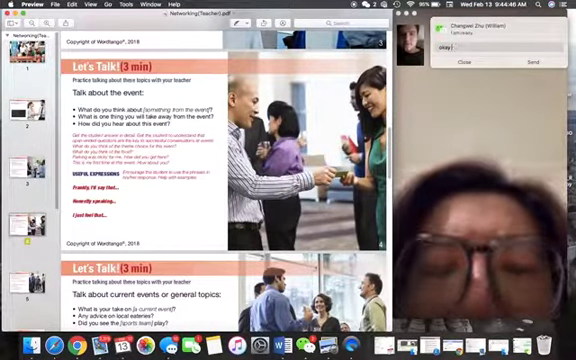
pyautogui.write(' gla')
pyautogui.write('e [bit')
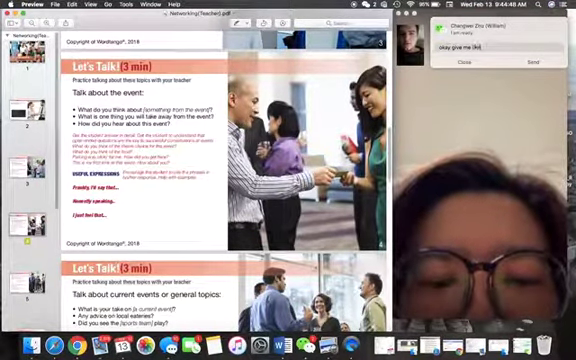
pyautogui.press('BackSpace')
pyautogui.press('BackSpace')
pyautogui.press('BackSpace')
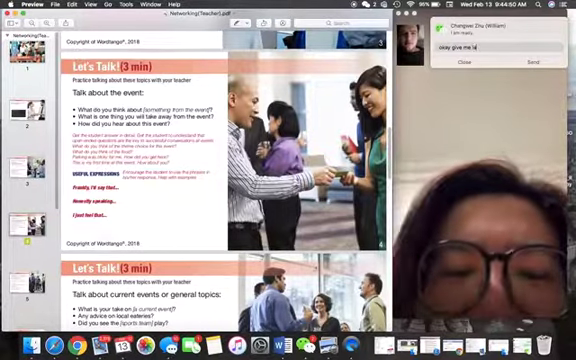
pyautogui.write('a')
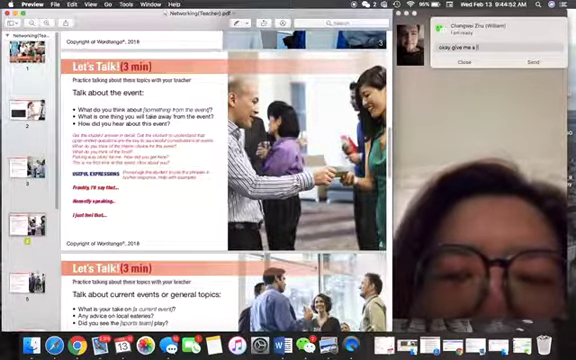
pyautogui.write(' few minutes')
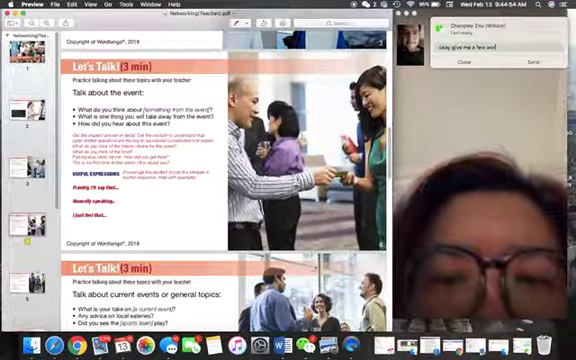
pyautogui.press('BackSpace')
pyautogui.press('BackSpace')
pyautogui.press('BackSpace')
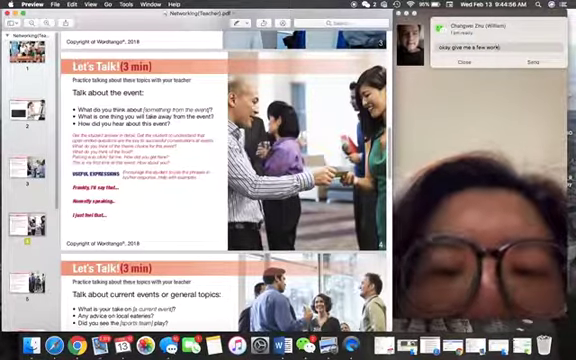
pyautogui.write('minutes')
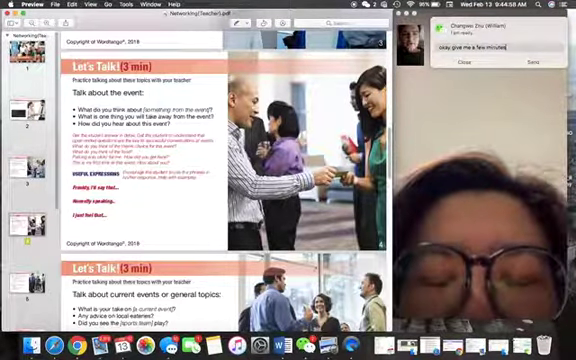
pyautogui.write('.')
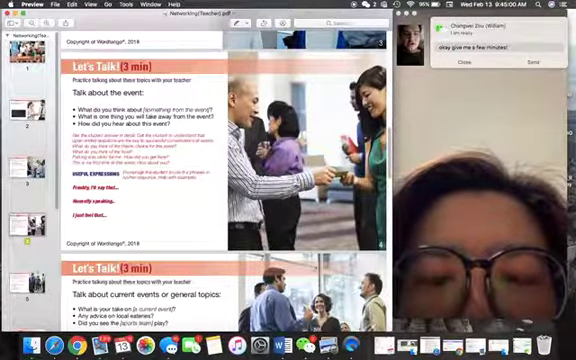
# Send the 'okay give me a few minutes' reply from the notification banner
pyautogui.click(552, 62)
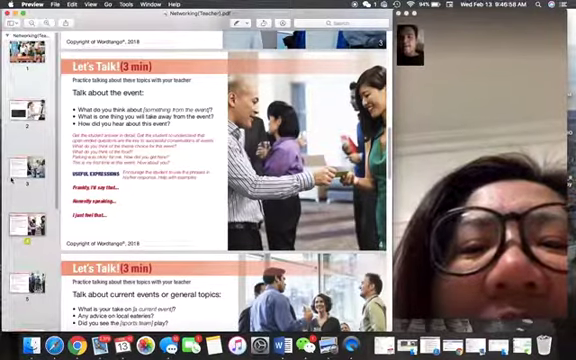
pyautogui.scroll(-3, 12, 178)
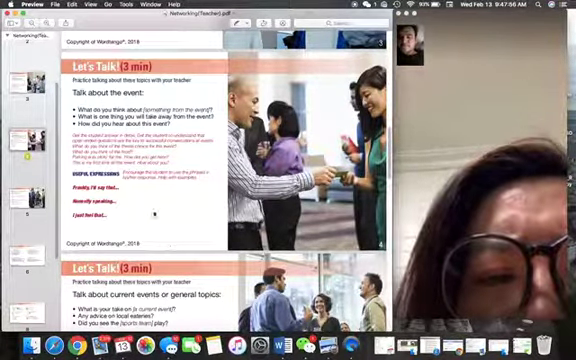
pyautogui.scroll(-1, 153, 207)
pyautogui.scroll(-2, 153, 207)
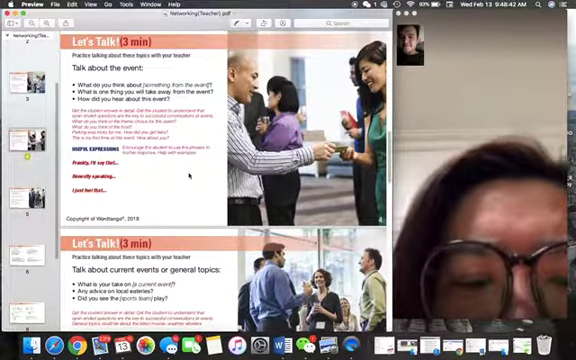
pyautogui.scroll(-5, 215, 163)
pyautogui.scroll(-4, 215, 163)
pyautogui.scroll(-3, 215, 163)
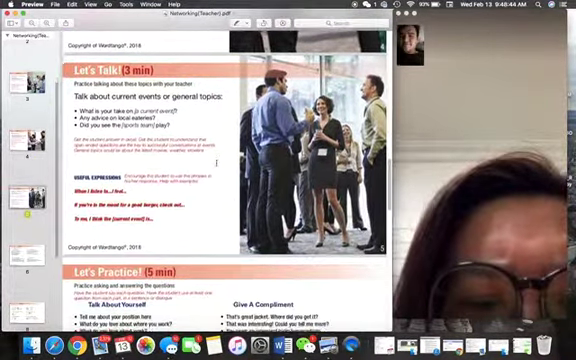
pyautogui.scroll(-2, 215, 163)
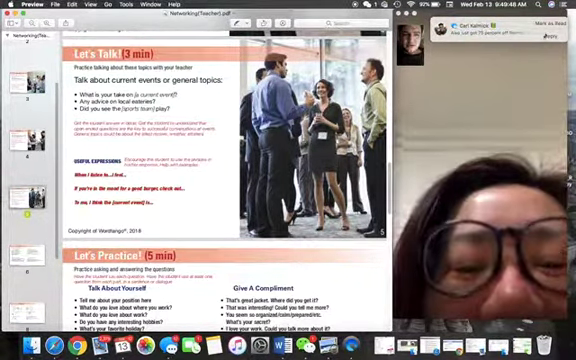
pyautogui.moveTo(490, 30)
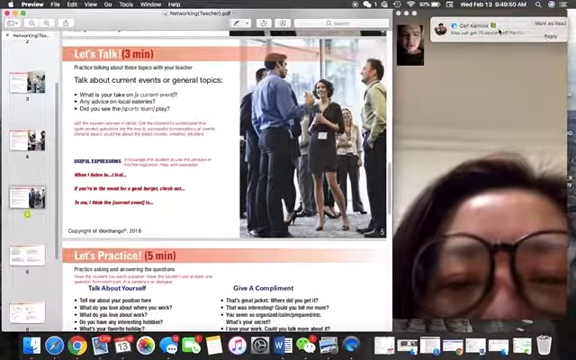
# Dismiss the incoming WeChat message notification
pyautogui.click(498, 31)
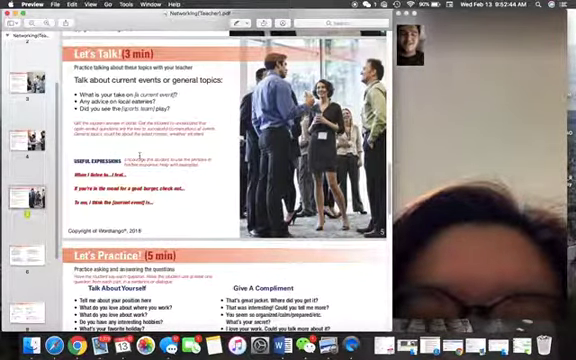
pyautogui.scroll(-5, 199, 186)
pyautogui.scroll(-5, 199, 186)
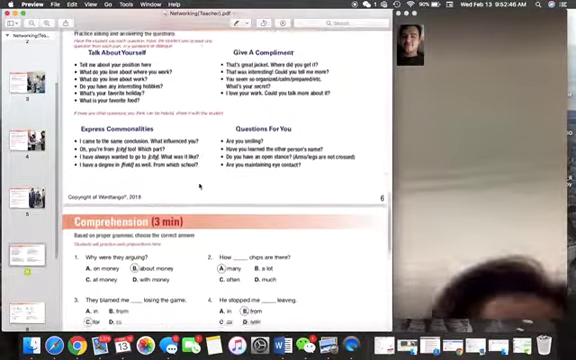
pyautogui.scroll(-4, 199, 186)
pyautogui.scroll(6, 199, 186)
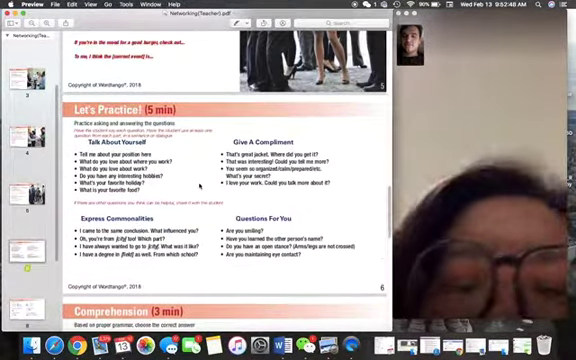
pyautogui.scroll(-5, 199, 186)
pyautogui.scroll(-5, 199, 186)
pyautogui.scroll(-3, 199, 186)
pyautogui.scroll(2, 199, 186)
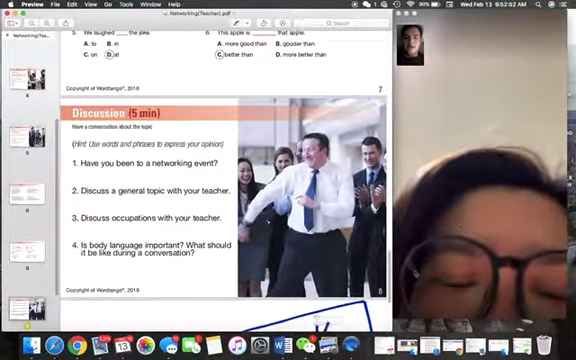
# Bring the WeChat video call window to the front
pyautogui.click(306, 345)
pyautogui.scroll(4, 180, 115)
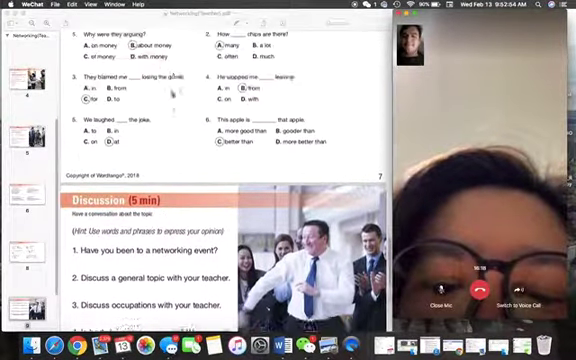
pyautogui.scroll(5, 180, 115)
pyautogui.scroll(3, 180, 115)
pyautogui.scroll(1, 173, 93)
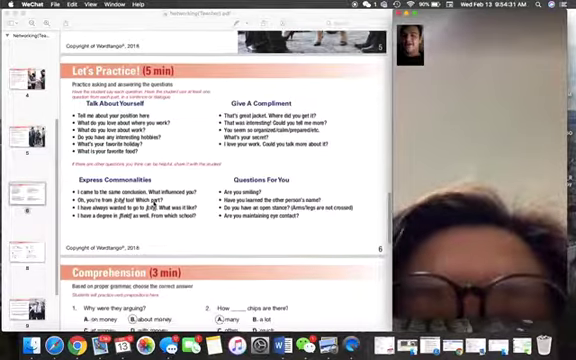
pyautogui.scroll(-3, 154, 200)
pyautogui.scroll(-2, 154, 200)
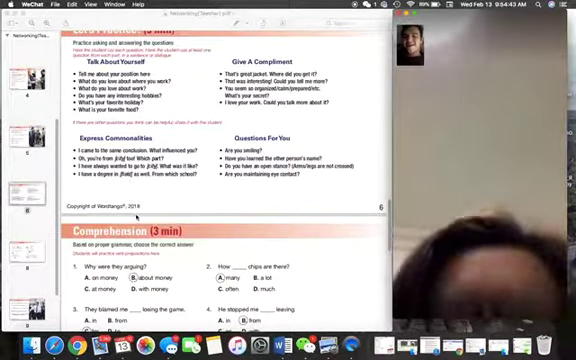
pyautogui.scroll(-1, 124, 176)
pyautogui.scroll(1, 124, 176)
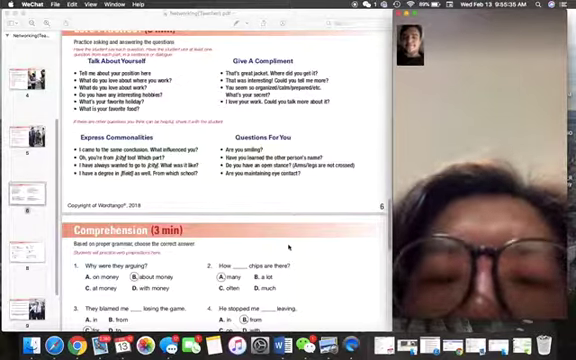
pyautogui.scroll(-3, 248, 90)
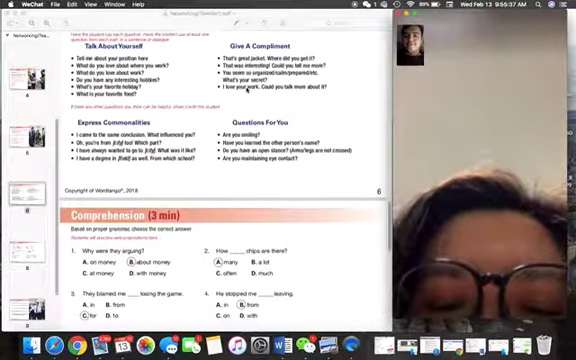
pyautogui.scroll(-5, 248, 90)
pyautogui.scroll(-4, 248, 90)
pyautogui.scroll(-1, 248, 90)
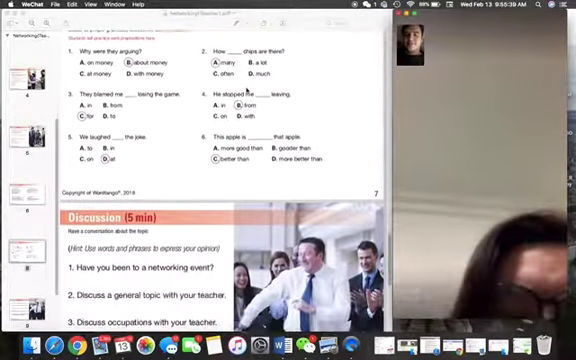
pyautogui.scroll(3, 248, 90)
pyautogui.scroll(1, 220, 135)
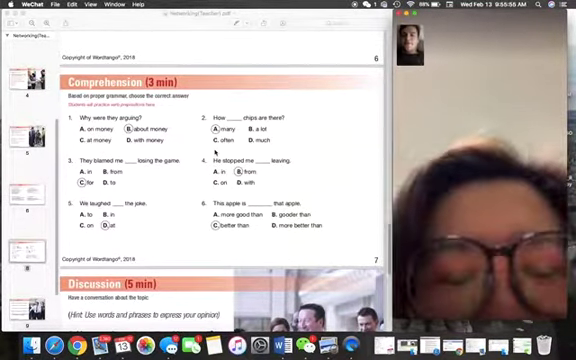
pyautogui.scroll(-5, 214, 151)
pyautogui.scroll(-5, 214, 160)
pyautogui.scroll(-1, 214, 182)
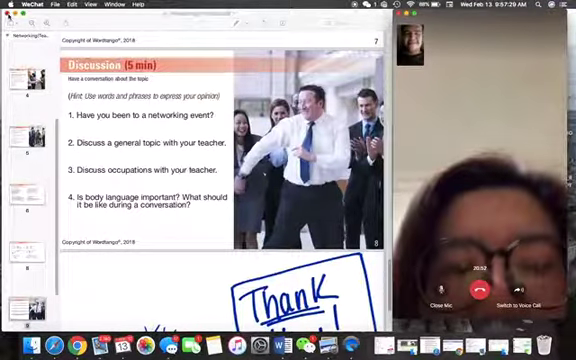
# Close the Networking lesson PDF, leaving the WeChat video call open
pyautogui.press('super+w')
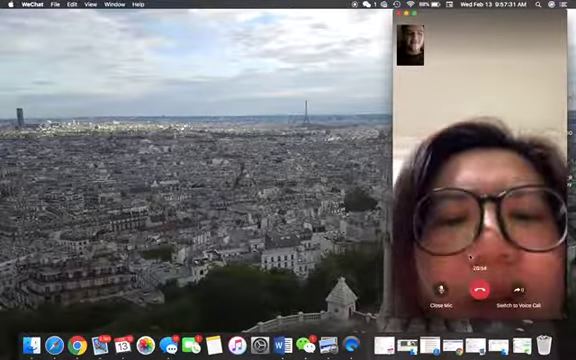